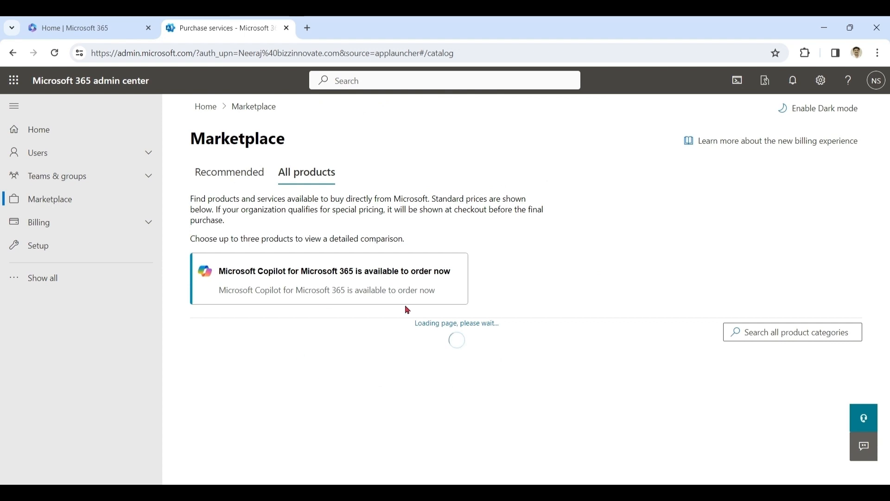
Step: Start buying Copilot for Microsoft 365 and accept the subscription-management change notice
click(350, 285)
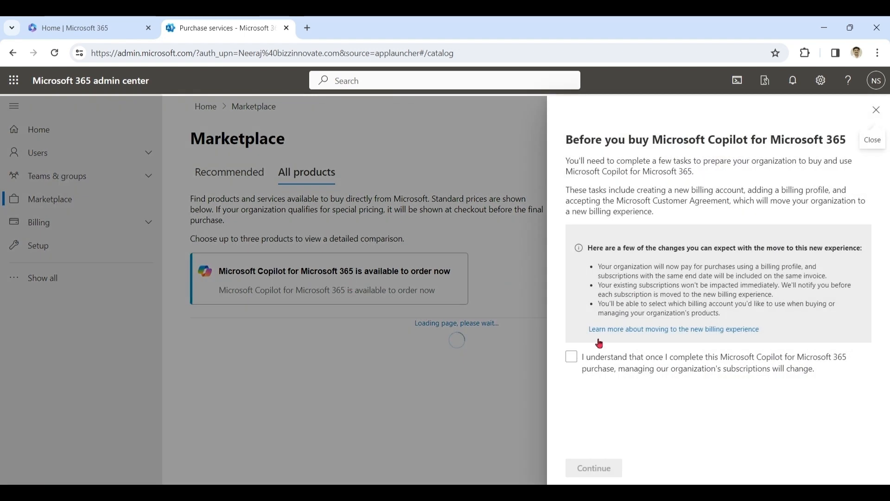
click(571, 356)
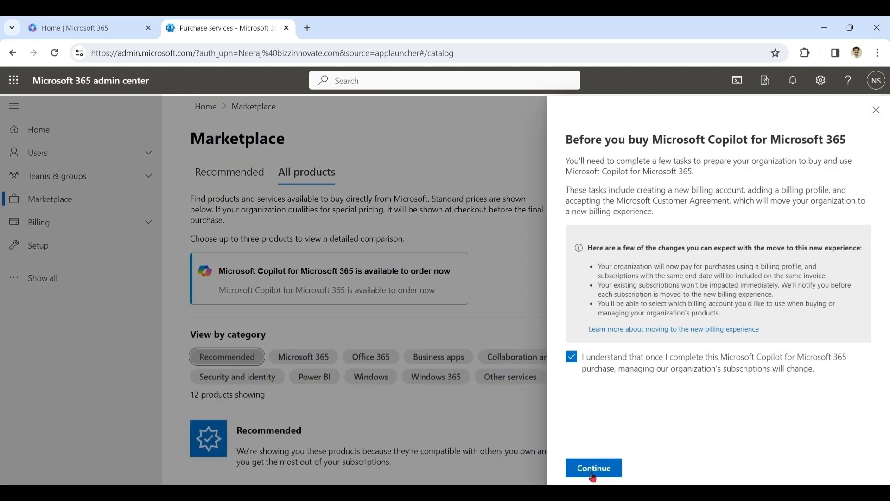
click(592, 473)
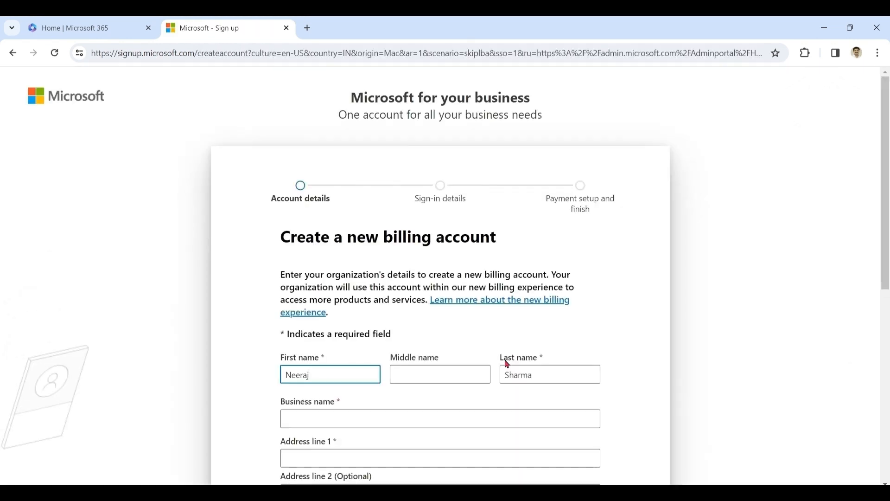
Step: Enter the organization's business name and submit the new billing account details
scroll(388, 355, down, 2)
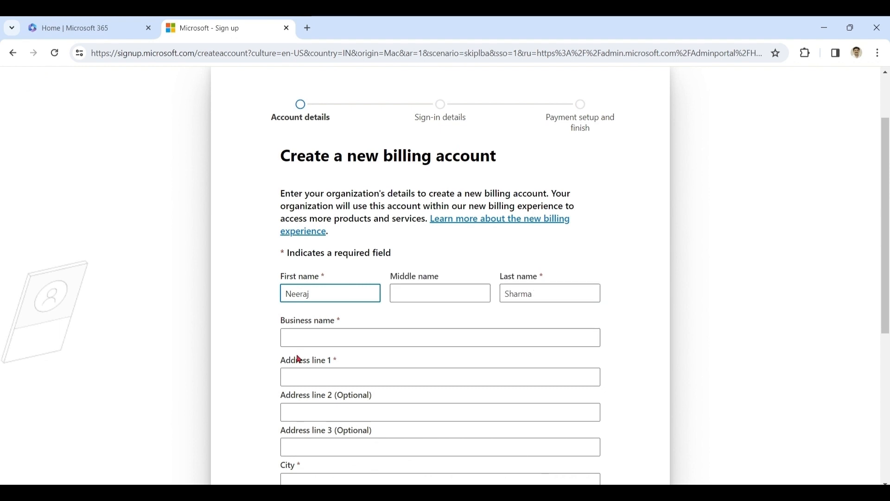
click(307, 342)
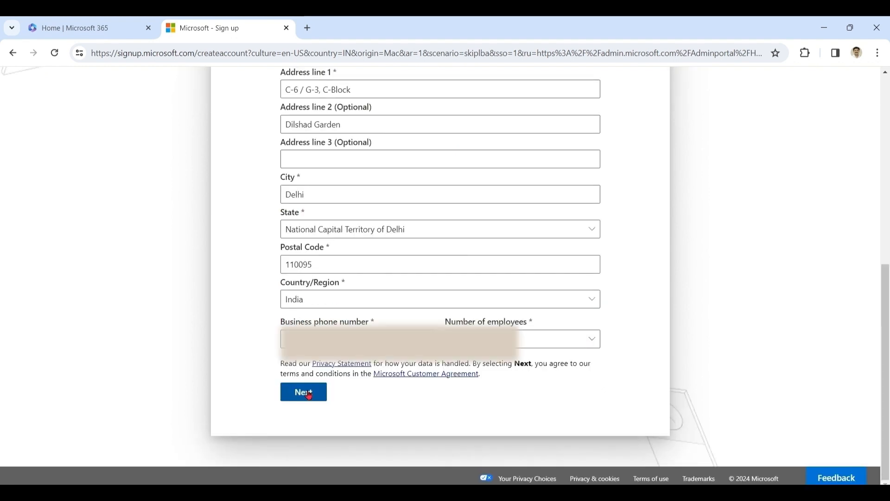
click(310, 393)
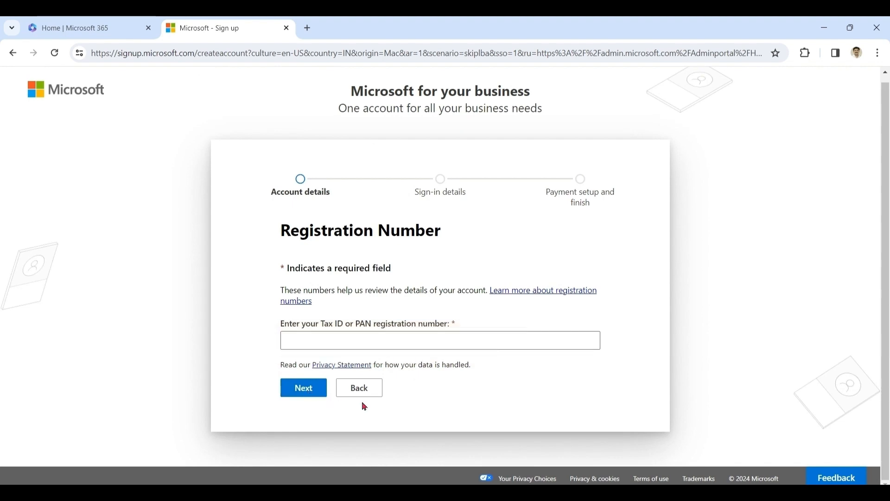
Step: Enter the Tax ID/PAN registration number and verify identity with the texted code
click(366, 346)
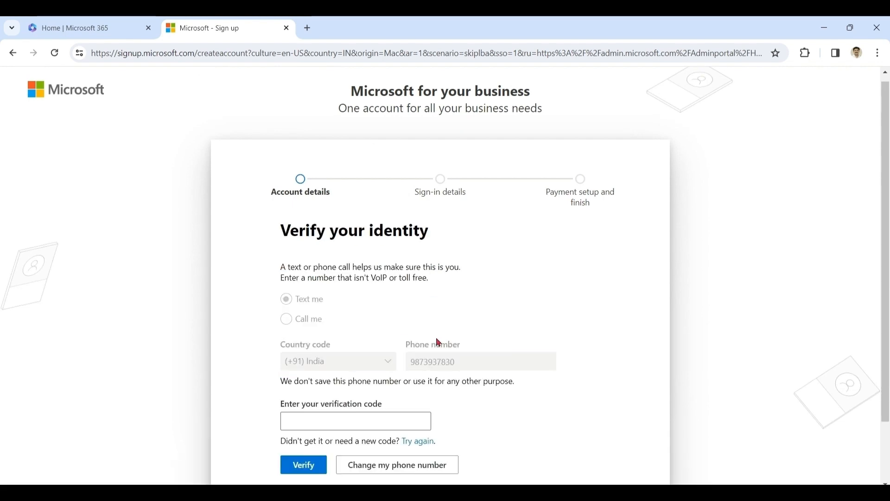
scroll(440, 343, down, 2)
click(316, 396)
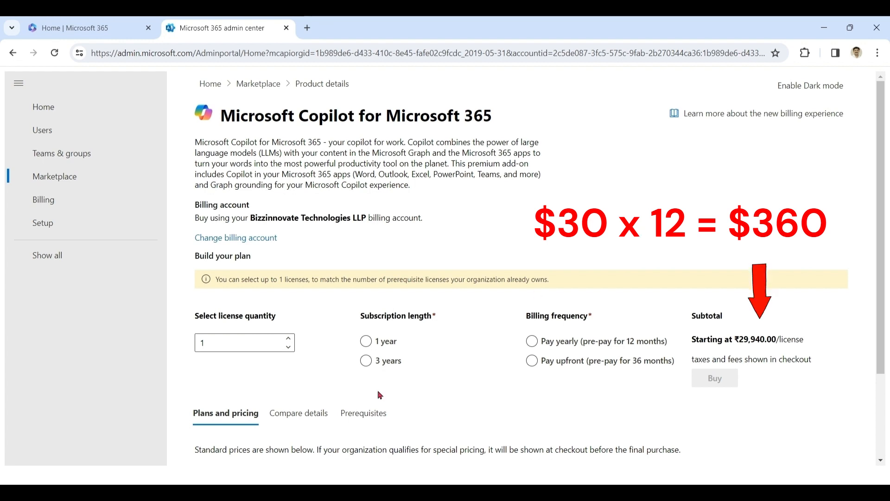
Step: Choose a one-year, yearly-billed Copilot plan at ₹29,940.00 and proceed to checkout
click(379, 343)
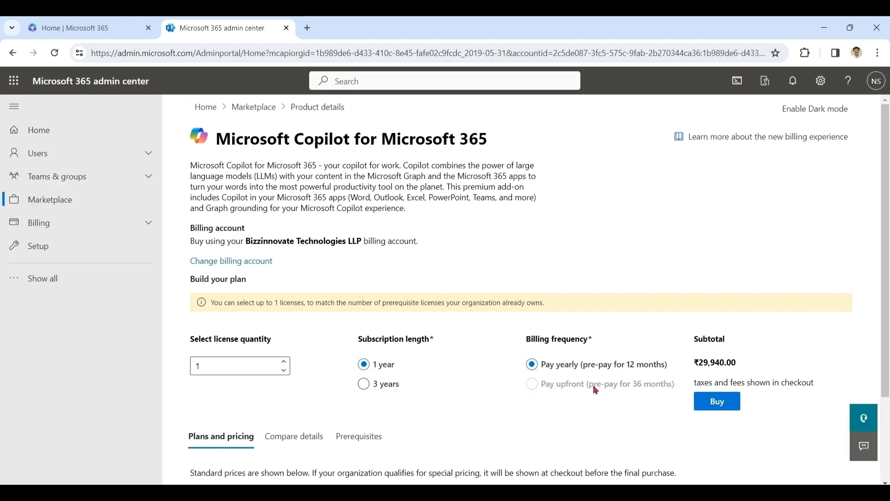
scroll(596, 390, down, 2)
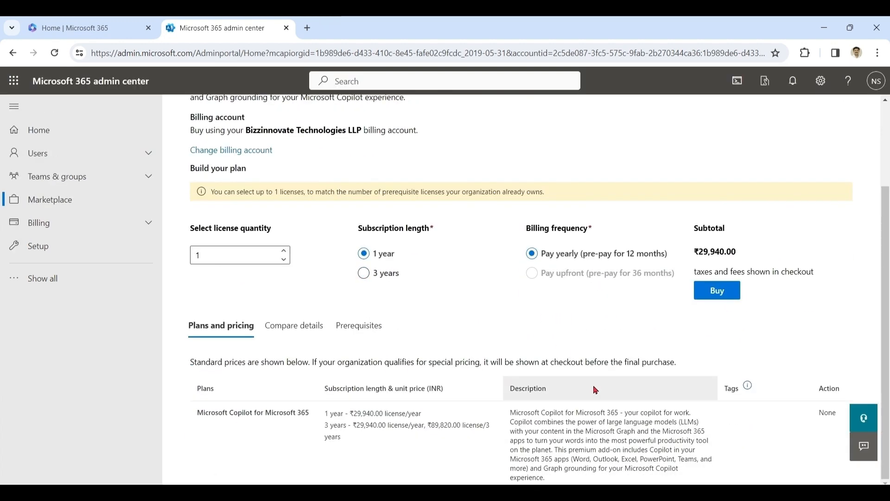
click(719, 290)
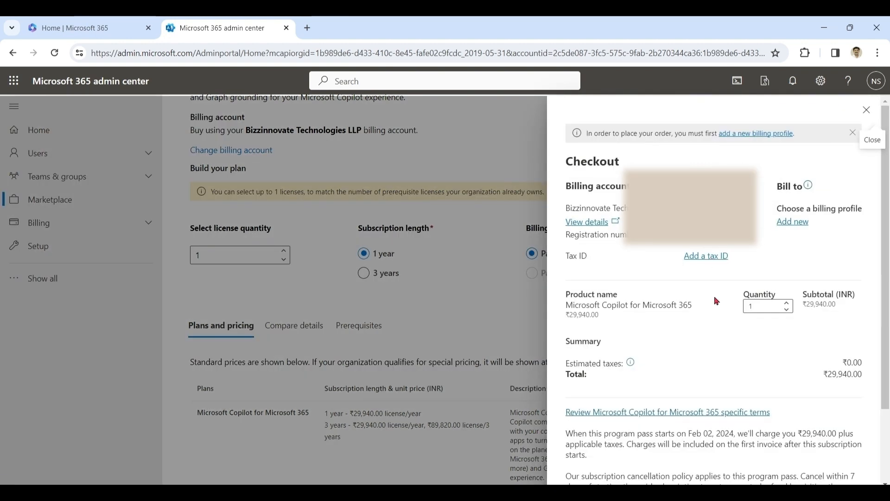
Step: From checkout, open the billing account's Add tax ID form and select the GST ID field
scroll(664, 342, down, 1)
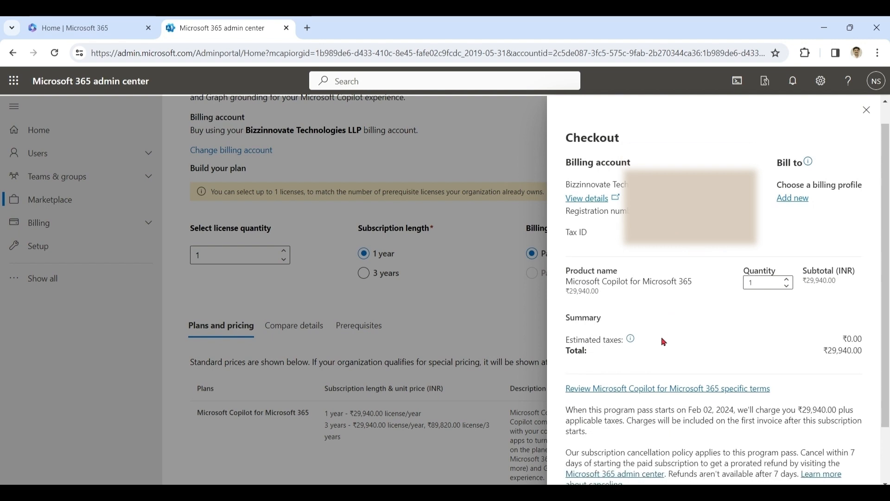
scroll(664, 342, down, 1)
scroll(664, 342, up, 1)
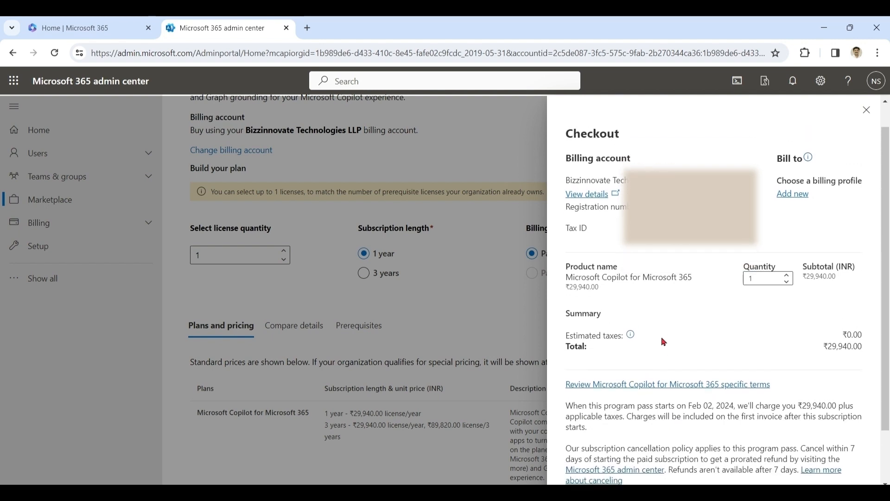
click(701, 236)
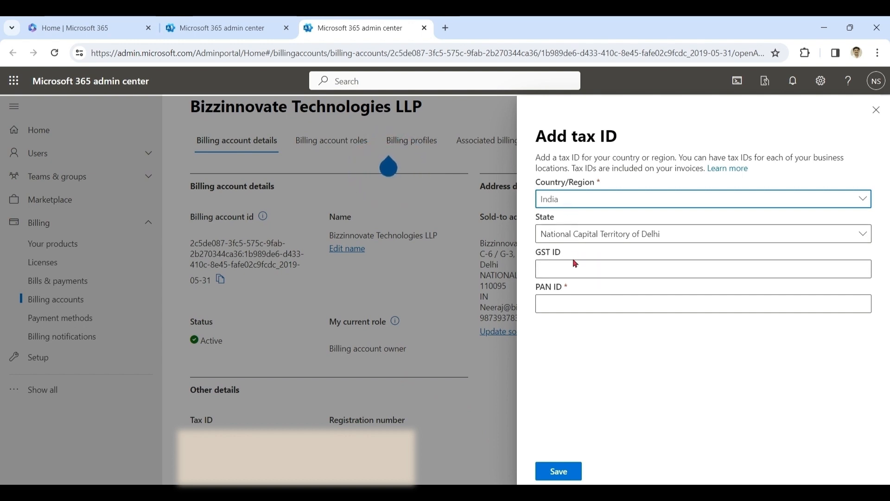
click(570, 274)
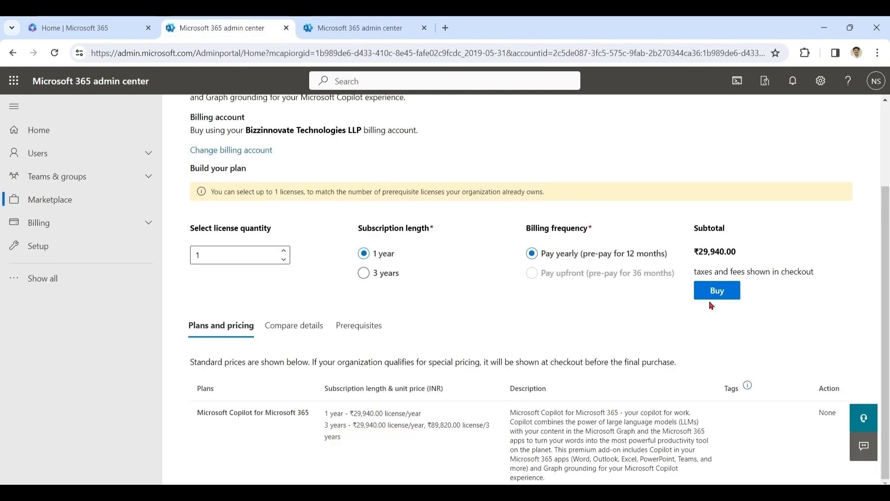
Step: Return to checkout and save a new billing profile named 'Bizz'
click(713, 291)
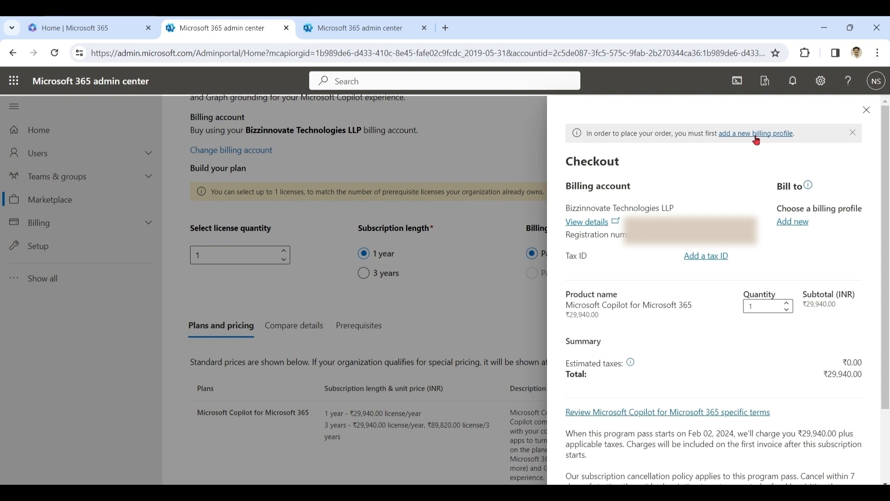
click(757, 134)
click(717, 155)
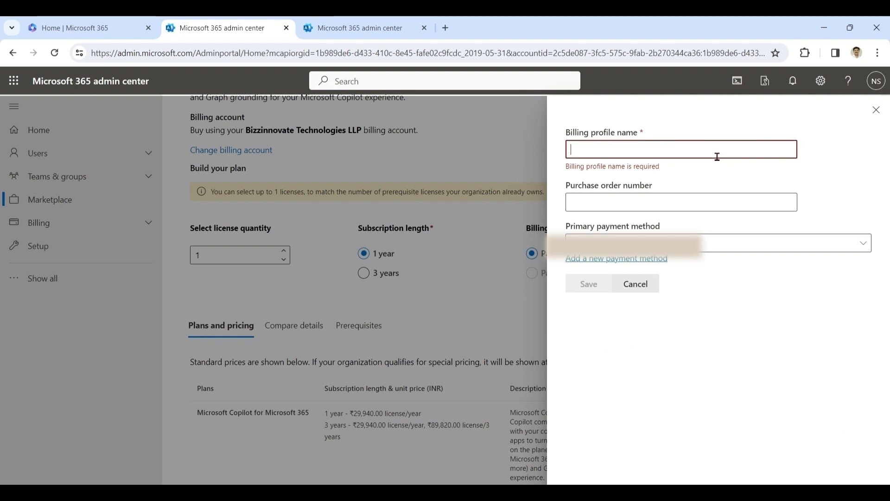
text(Bizz)
click(589, 272)
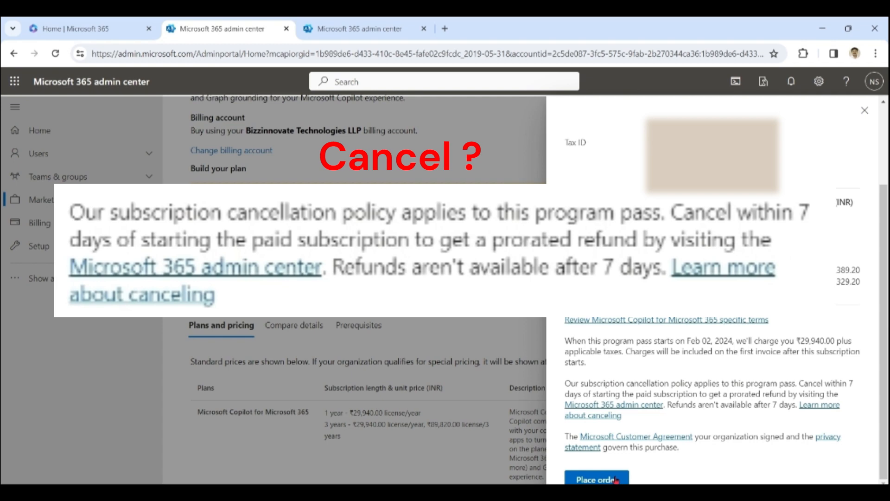
Step: Place the Copilot order and open its new subscription, showing 1 pending license
click(615, 479)
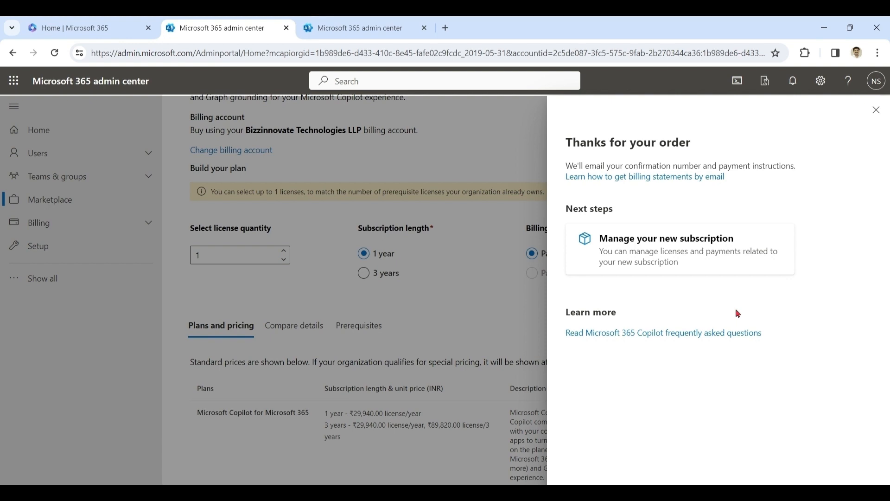
click(646, 254)
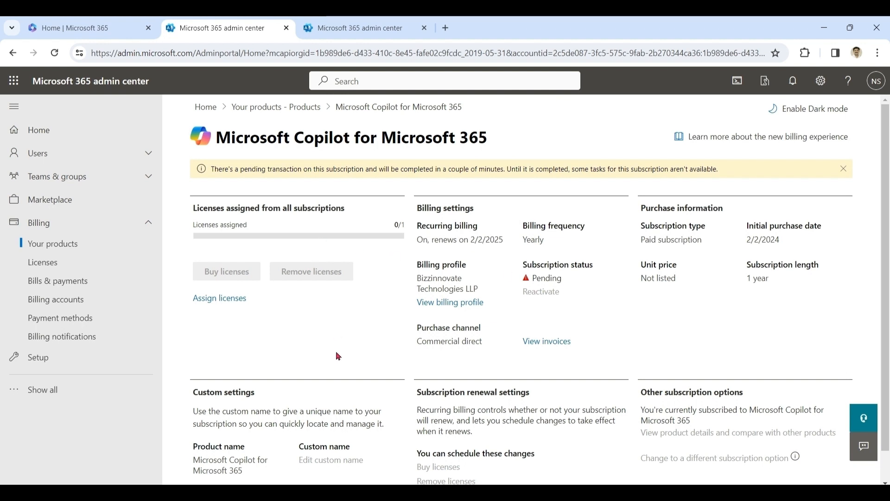
Step: Assign the single Microsoft Copilot for Microsoft 365 license to the user and send the notification email
click(75, 263)
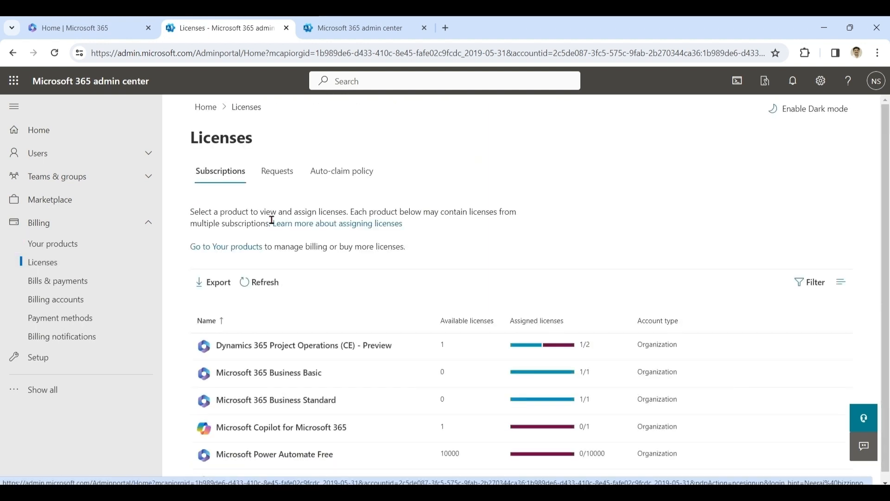
click(271, 421)
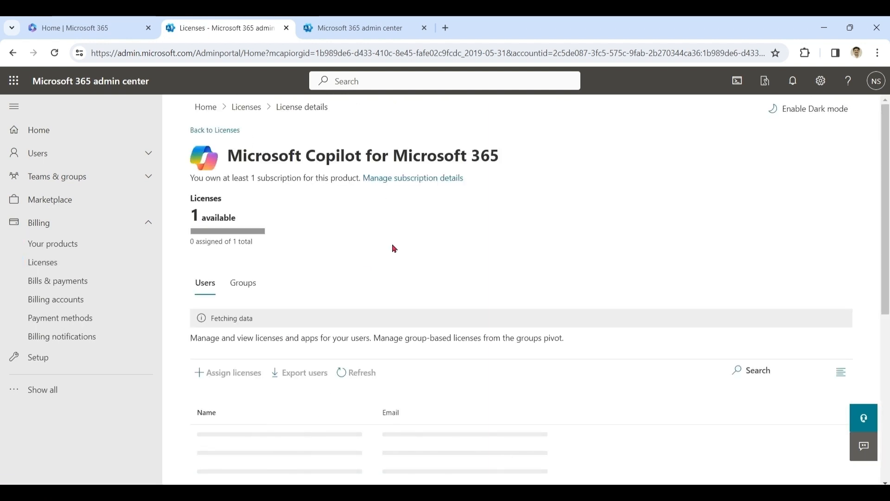
scroll(463, 250, down, 1)
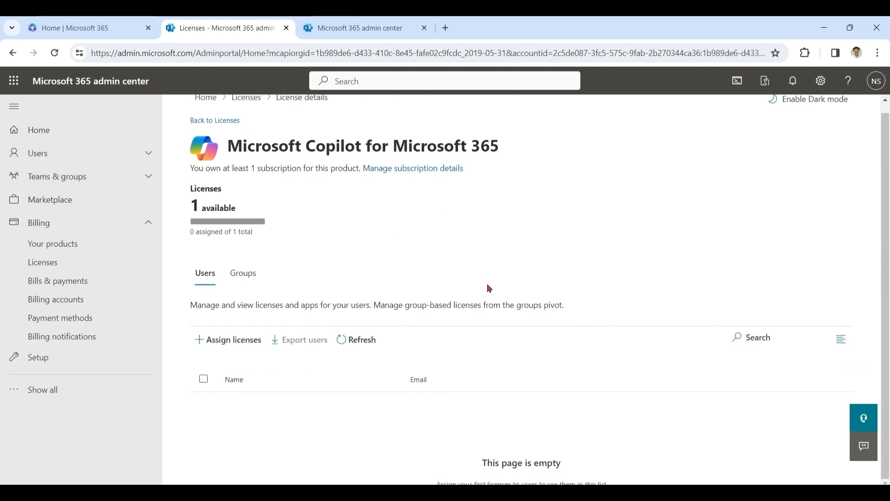
click(239, 344)
click(635, 202)
click(637, 274)
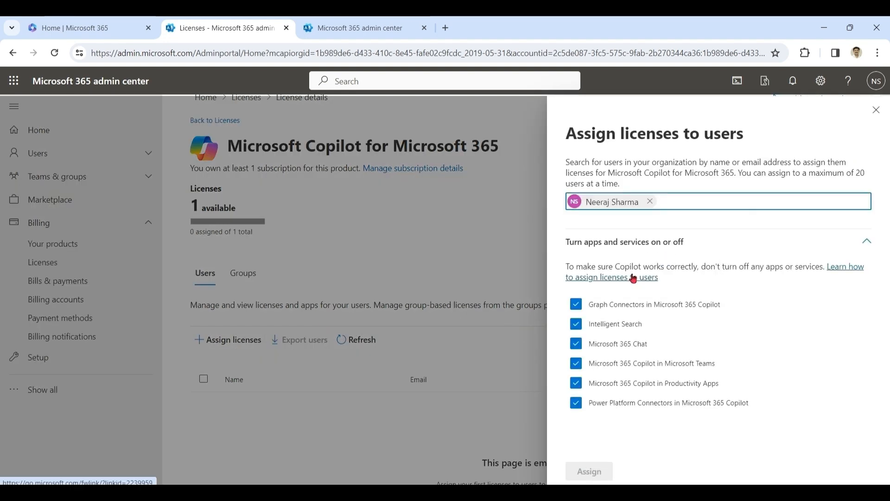
click(590, 470)
click(616, 389)
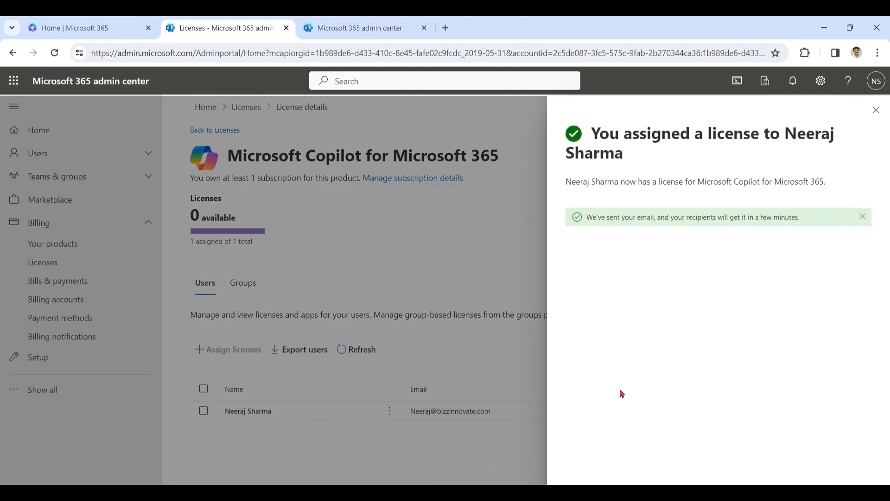
click(519, 268)
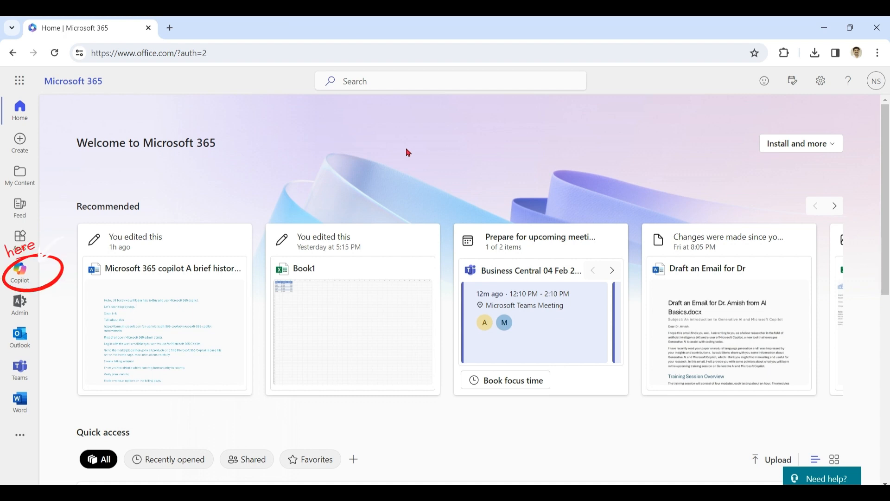
Step: Create blank Document14 in Word for the web and check the signed-in account
click(22, 404)
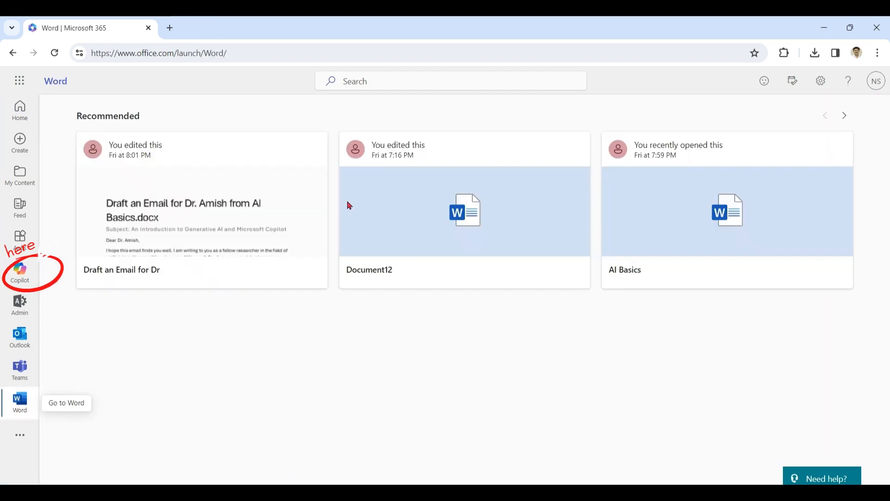
click(124, 190)
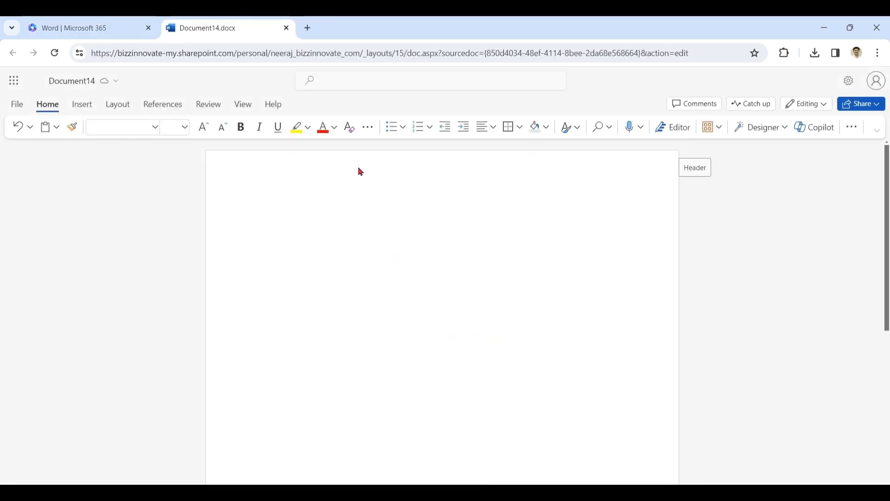
click(879, 85)
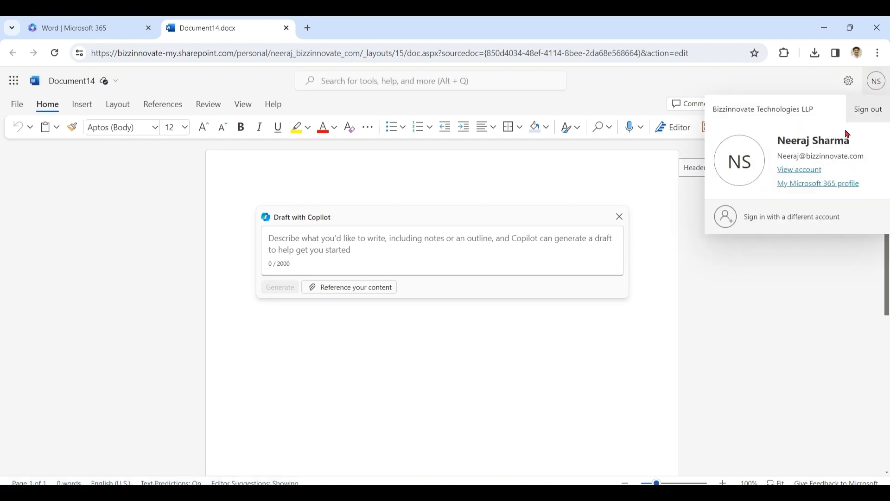
click(761, 291)
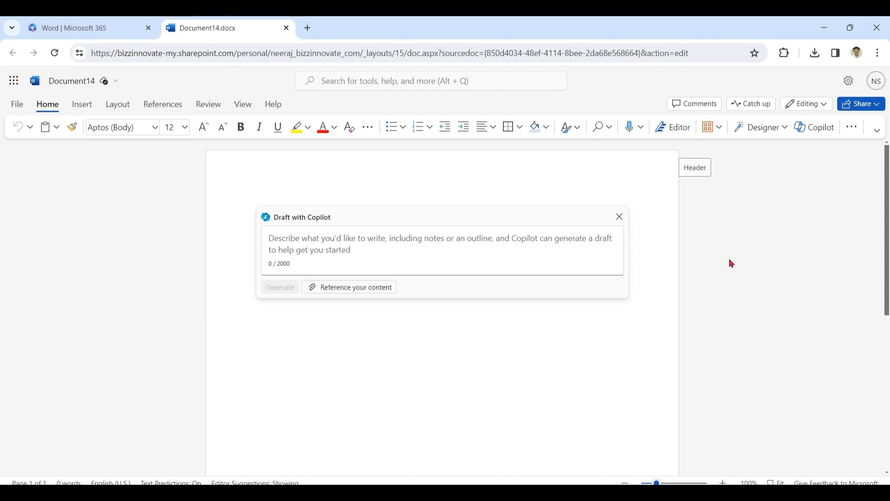
Step: Launch Excel desktop from Windows search and create blank workbook Book1
key(super)
text(excel)
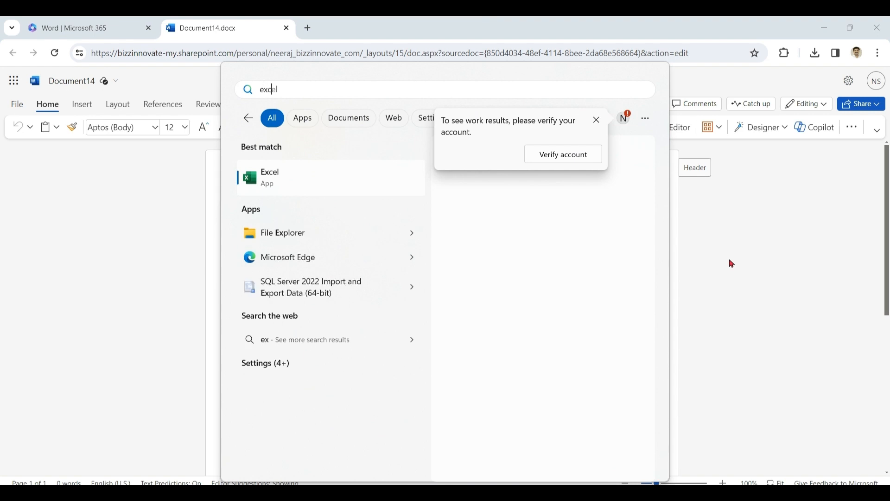
key(Return)
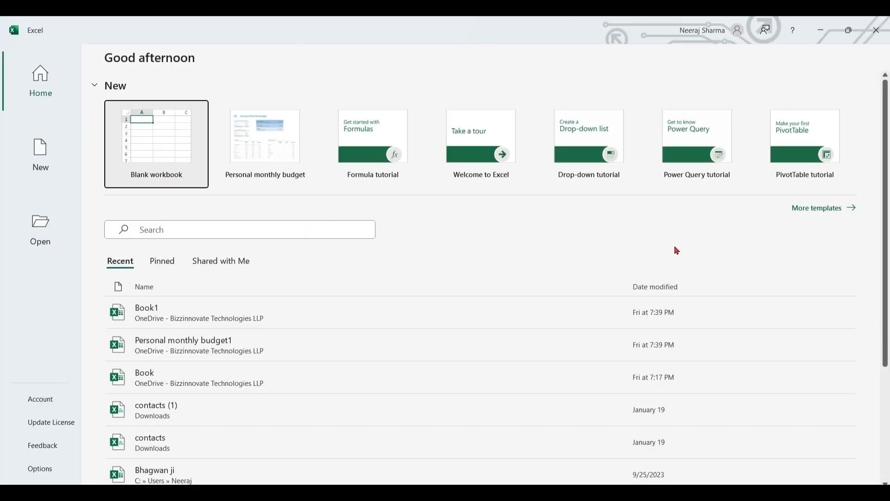
click(147, 140)
Step: Select cells H5, H1, N9 and M3, then show the File overview screen
click(301, 228)
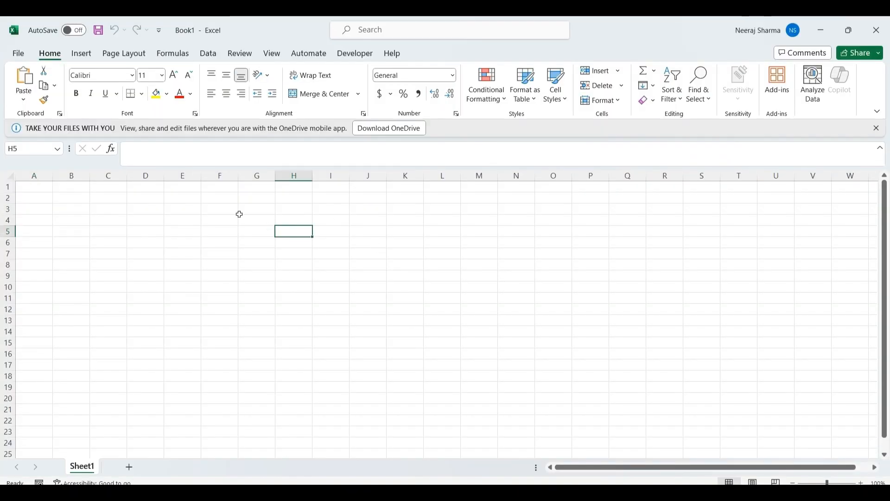
click(285, 188)
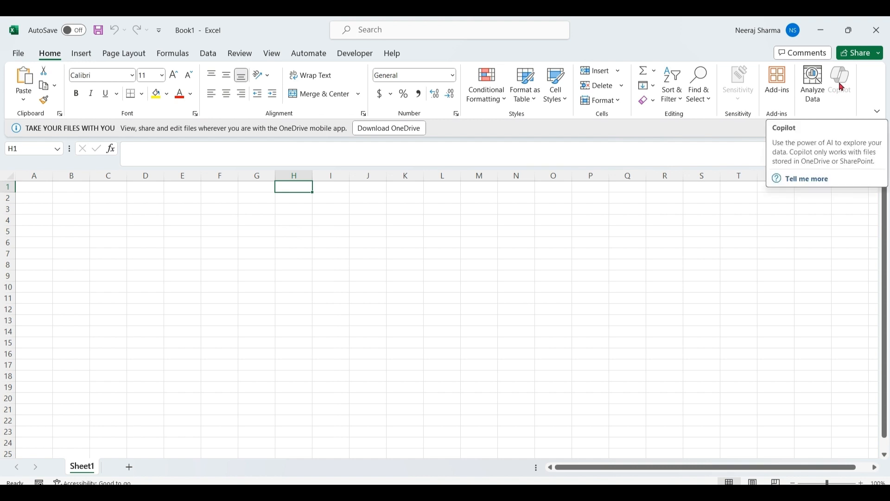
click(502, 274)
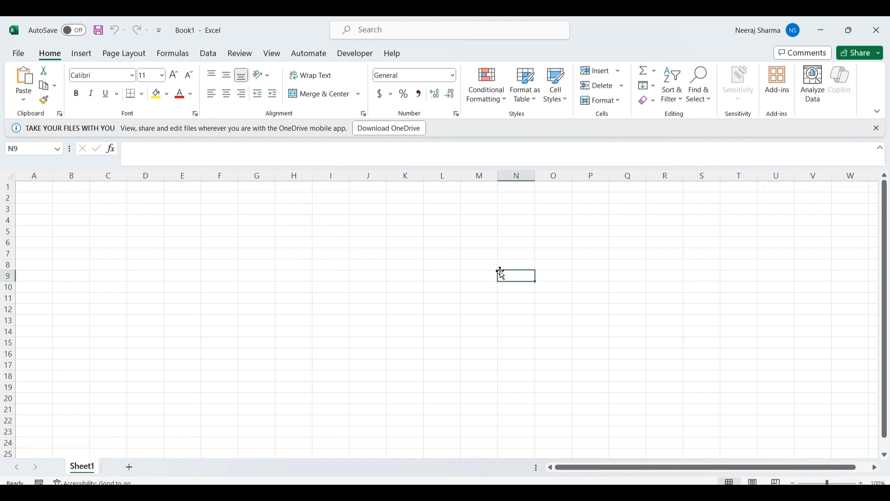
click(484, 207)
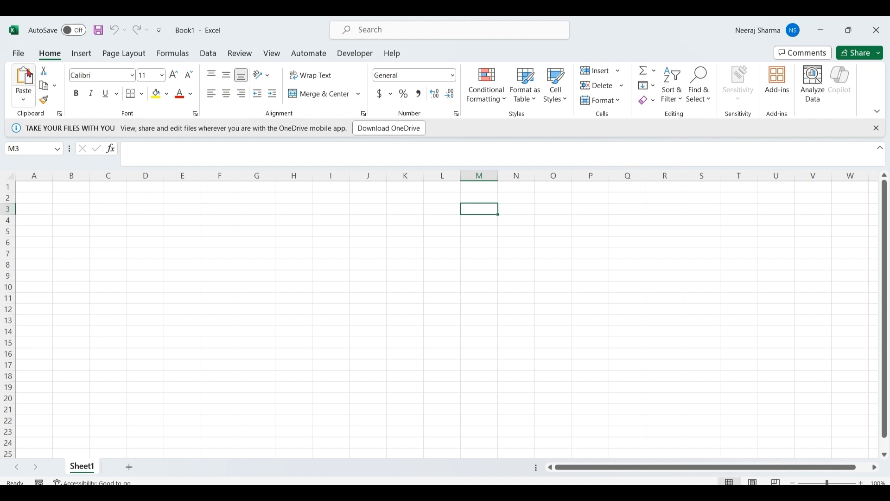
click(18, 54)
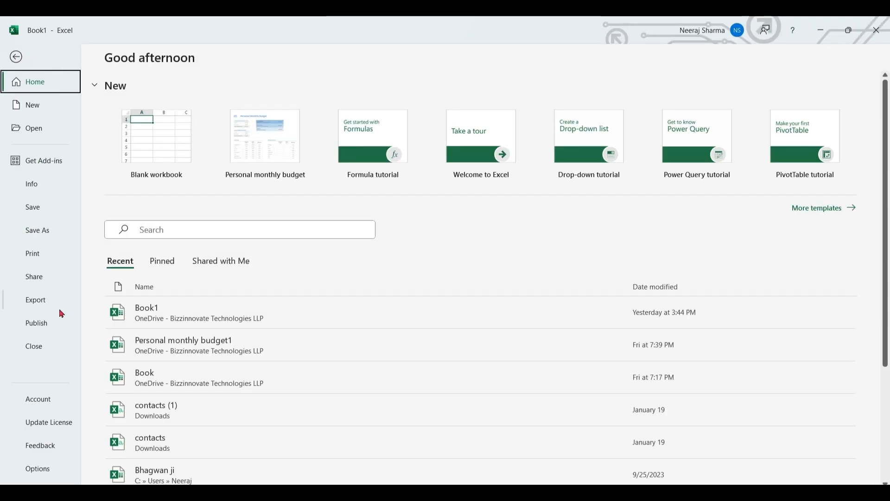
Step: View Excel's Account page with Microsoft 365 Apps for enterprise, Version 2401, and its Update Options
click(50, 407)
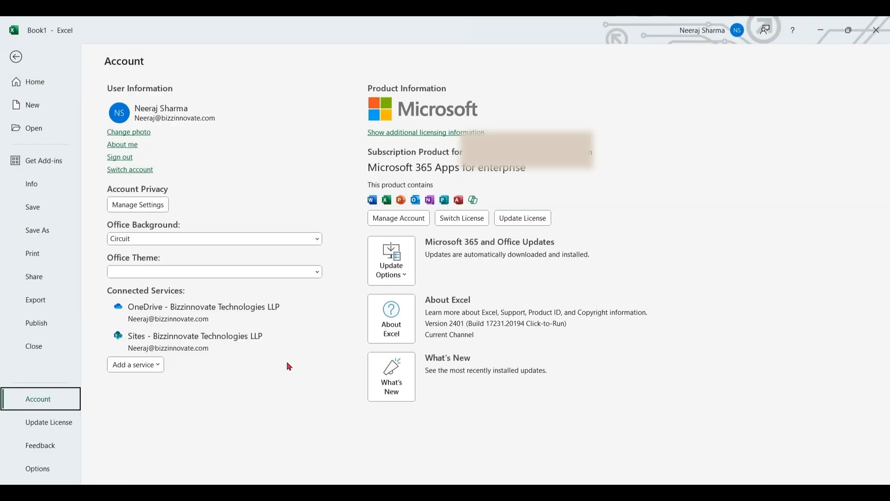
click(408, 280)
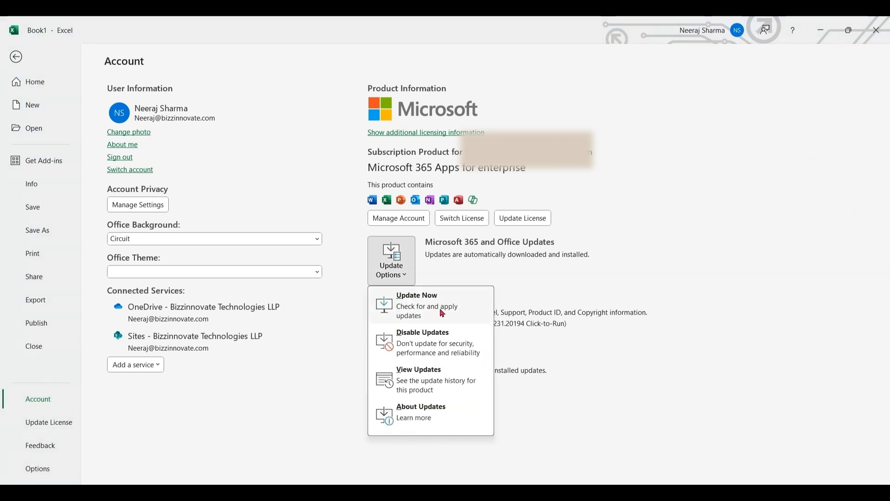
click(503, 251)
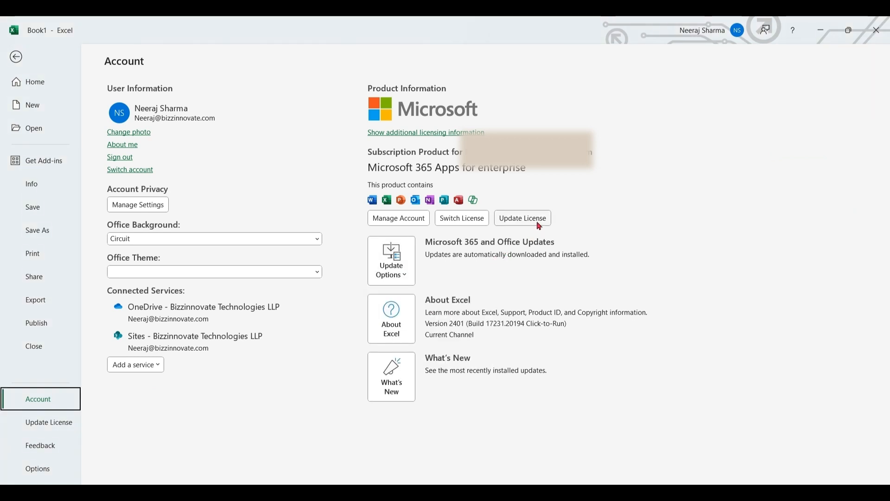